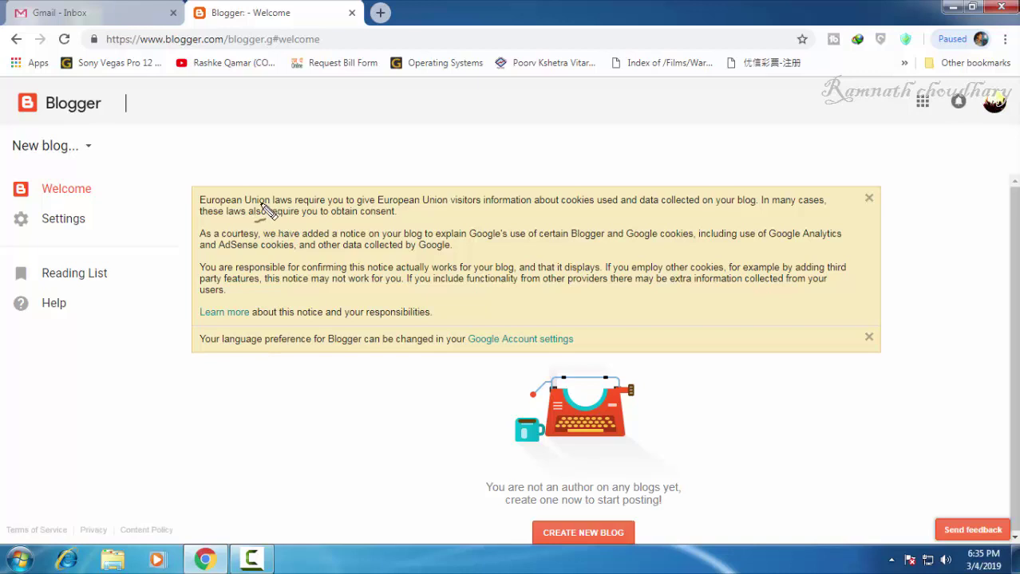
# Step: Close the European Union cookie notice, leaving only the language preference notice
pyautogui.moveTo(217, 209); pyautogui.dragTo(310, 209)
pyautogui.moveTo(310, 257); pyautogui.dragTo(460, 257)
pyautogui.moveTo(356, 293); pyautogui.dragTo(474, 293)
pyautogui.click(869, 198)
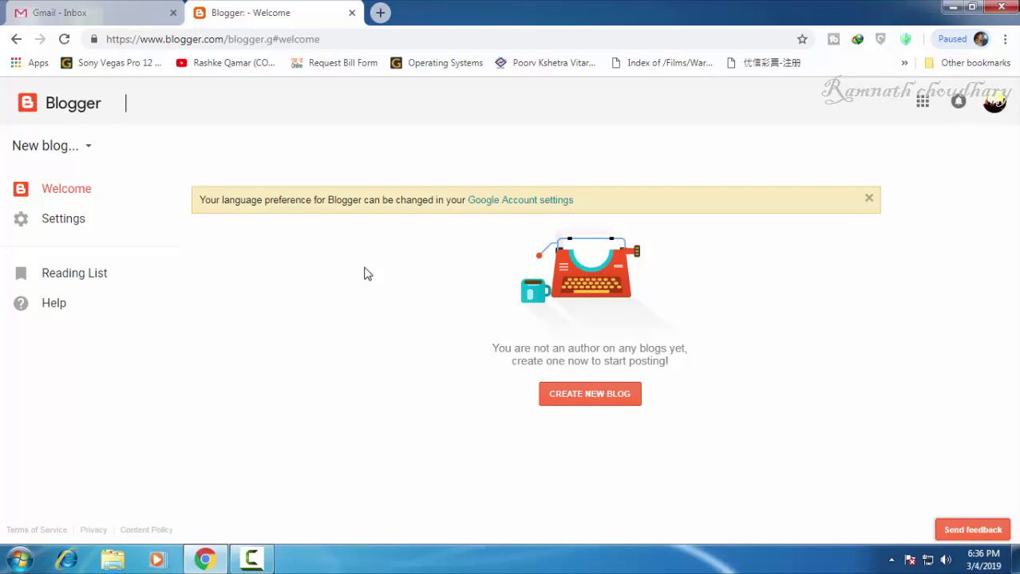
pyautogui.moveTo(535, 435); pyautogui.dragTo(633, 436)
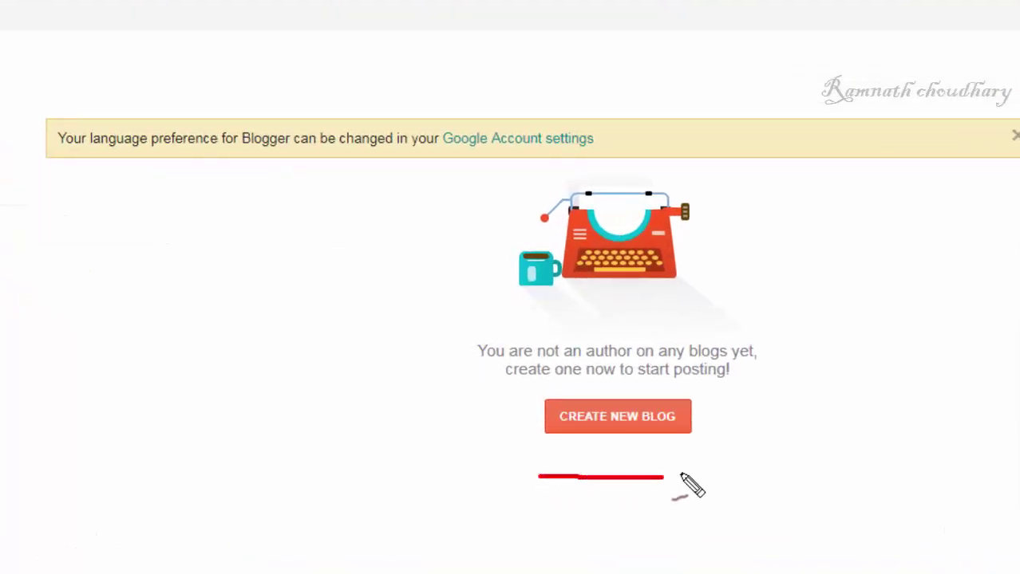
pyautogui.moveTo(681, 475)
pyautogui.mouseDown()
pyautogui.moveTo(637, 360)
pyautogui.moveTo(515, 448)
pyautogui.moveTo(544, 453)
pyautogui.moveTo(527, 462)
pyautogui.mouseUp()
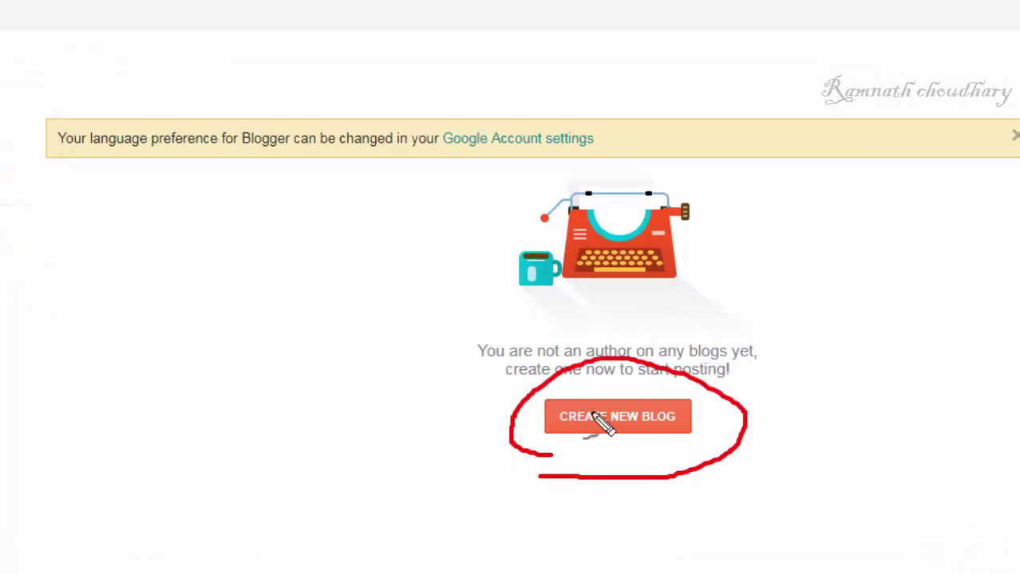
pyautogui.press('Escape')
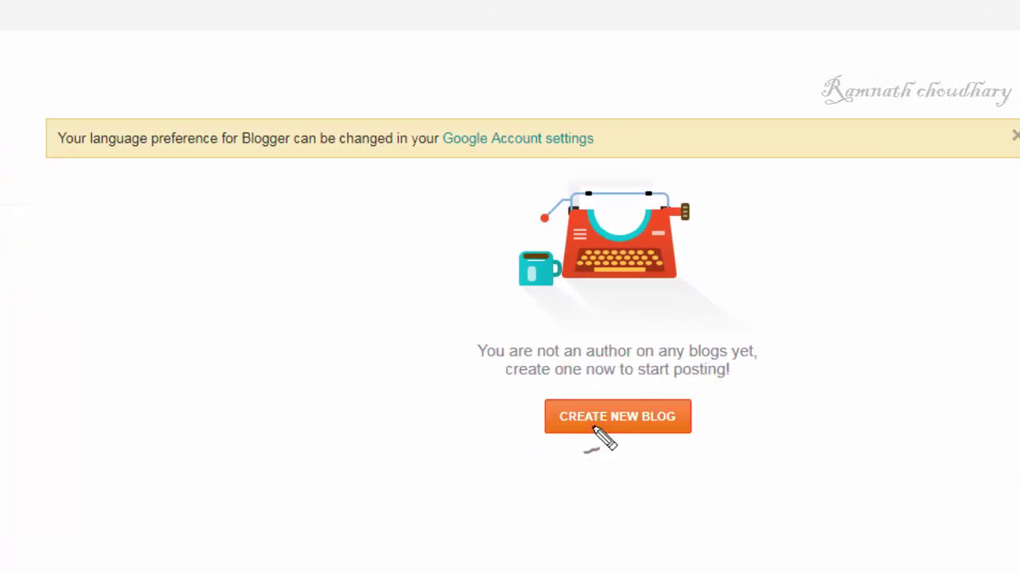
# Step: Begin a new blog titled with the owner's name, then move to the Address field
pyautogui.click(603, 423)
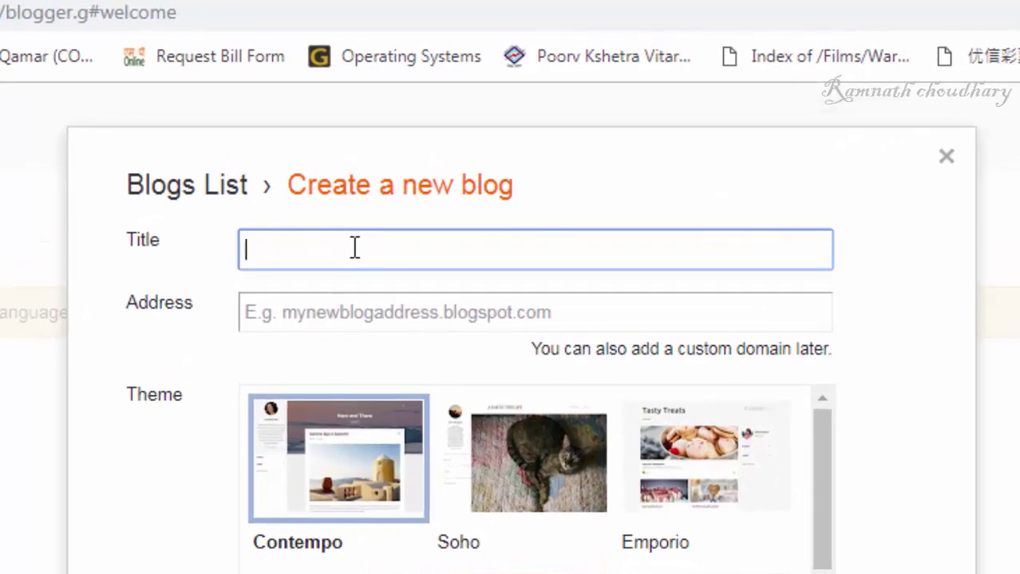
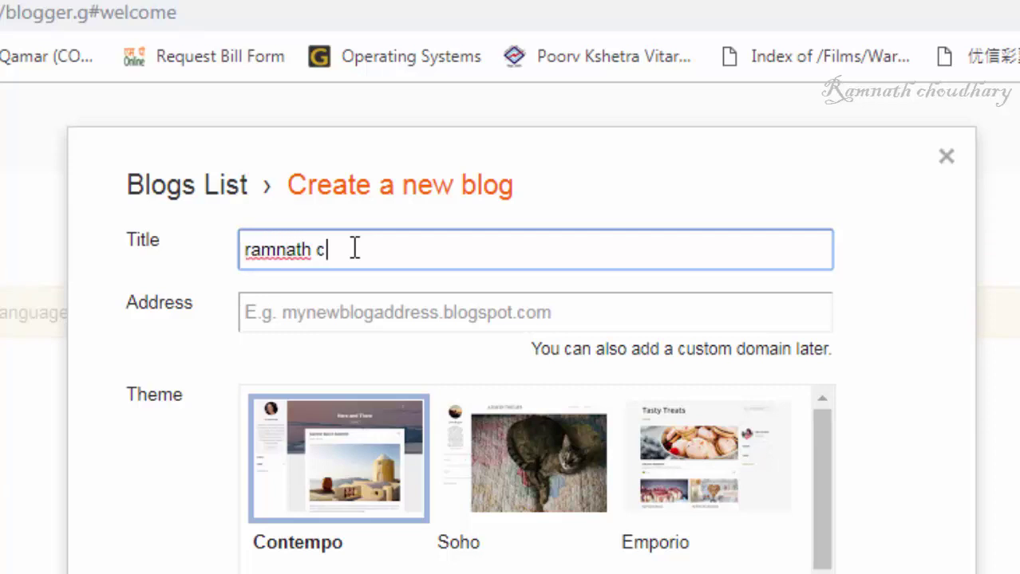
pyautogui.click(356, 312)
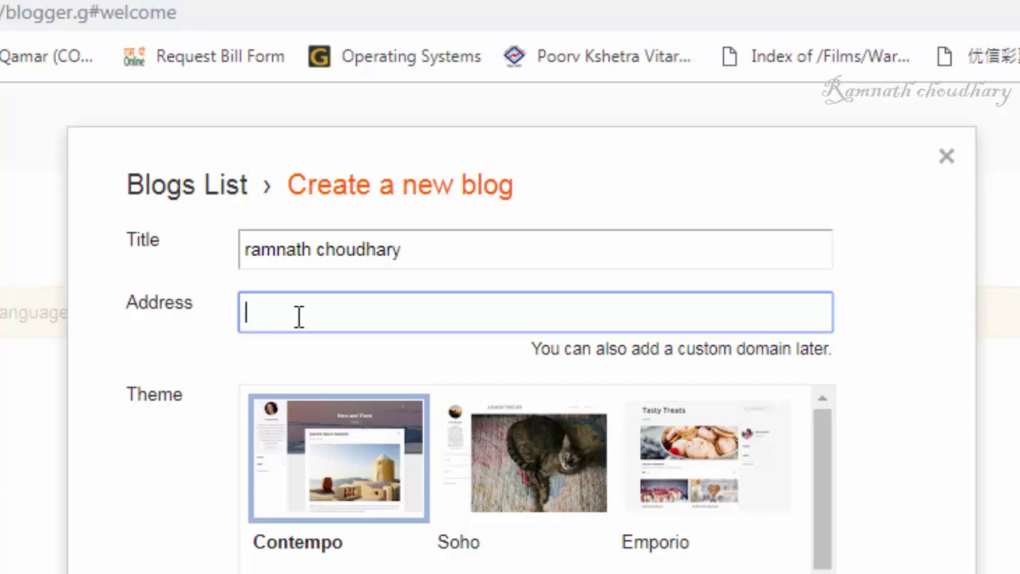
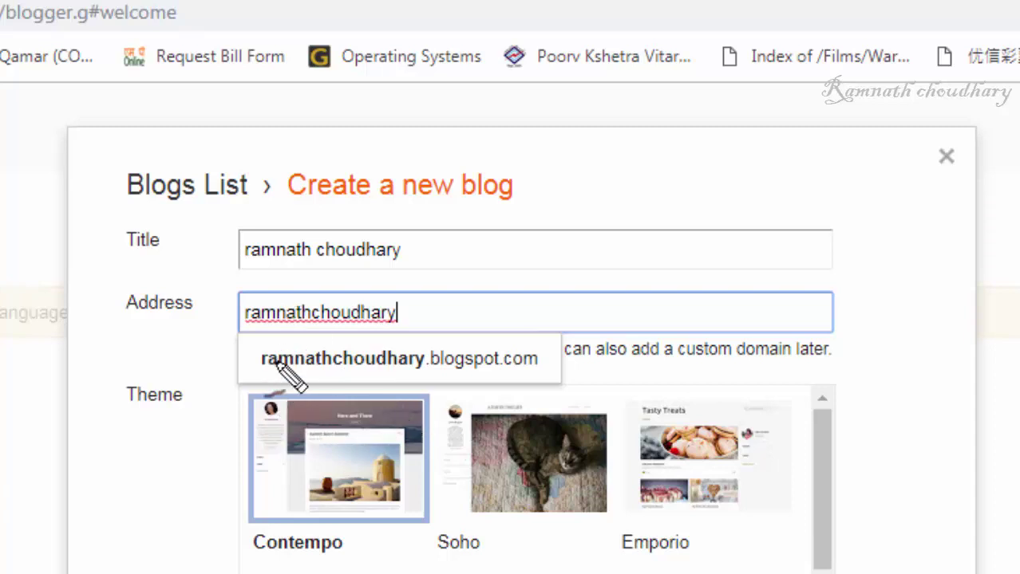
# Step: Try the owner's name as the .blogspot.com address, which Blogger reports as unavailable
pyautogui.moveTo(262, 372); pyautogui.dragTo(435, 370)
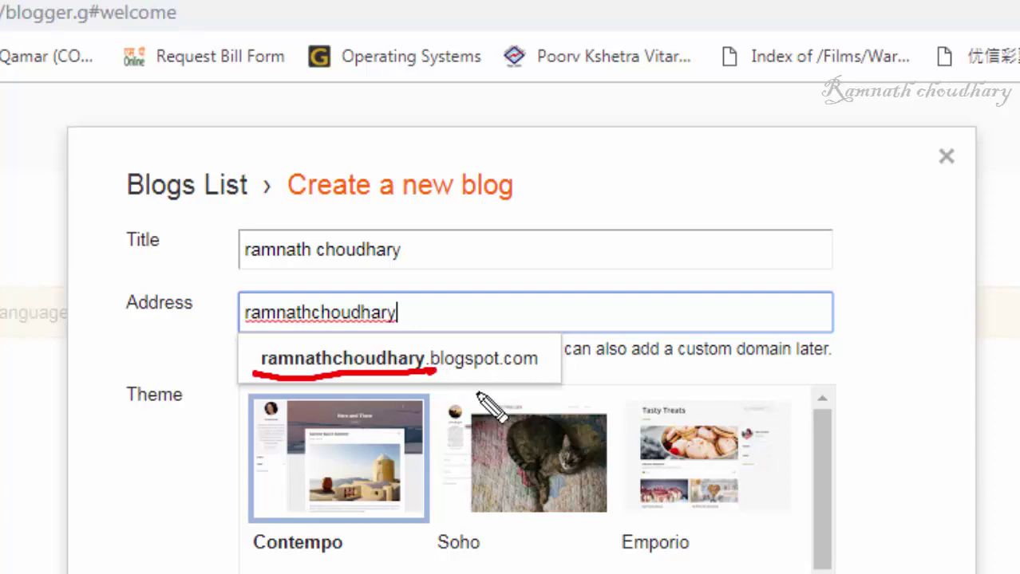
pyautogui.moveTo(436, 349); pyautogui.dragTo(431, 372)
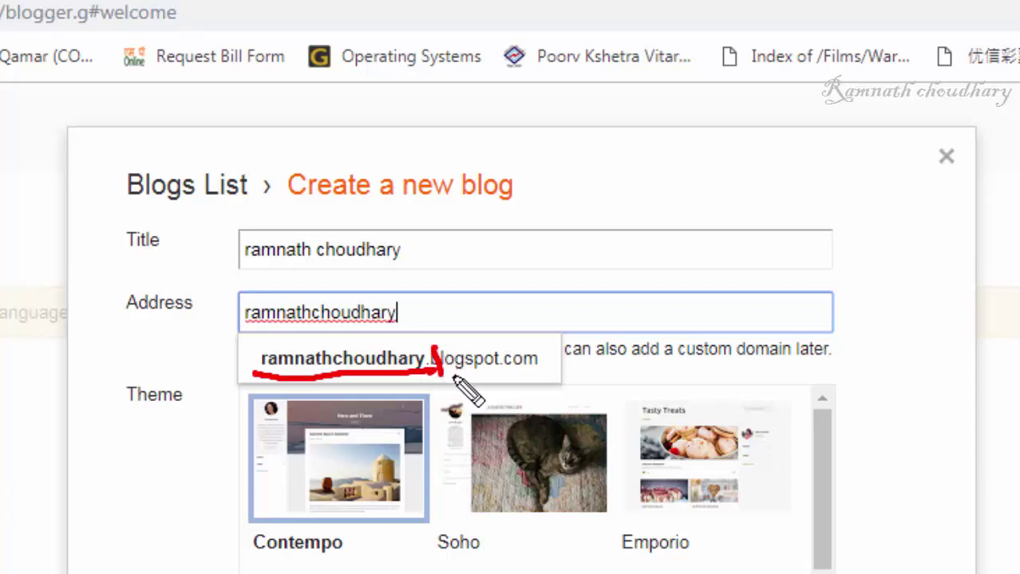
pyautogui.moveTo(442, 377); pyautogui.dragTo(501, 375)
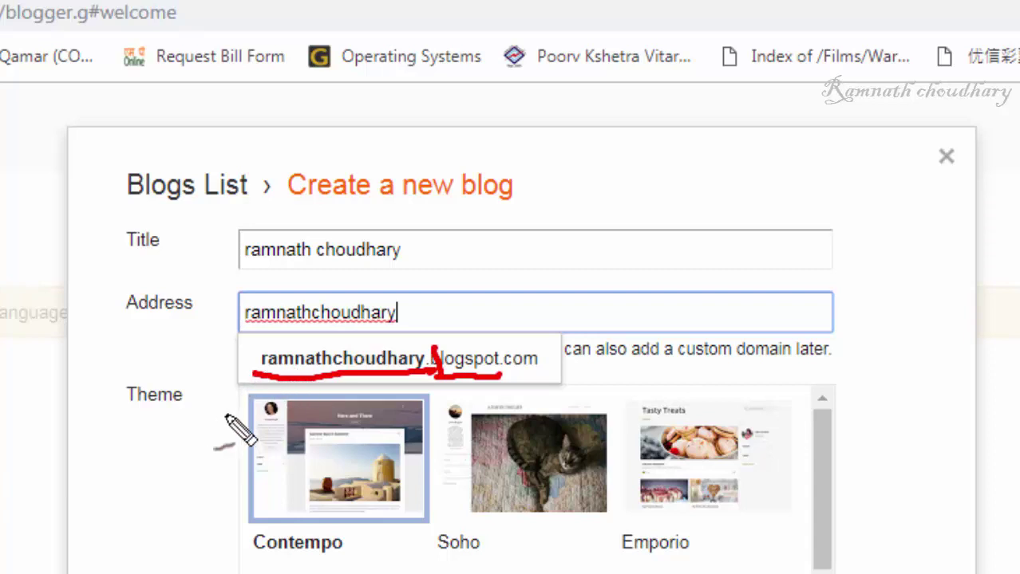
pyautogui.click(358, 371)
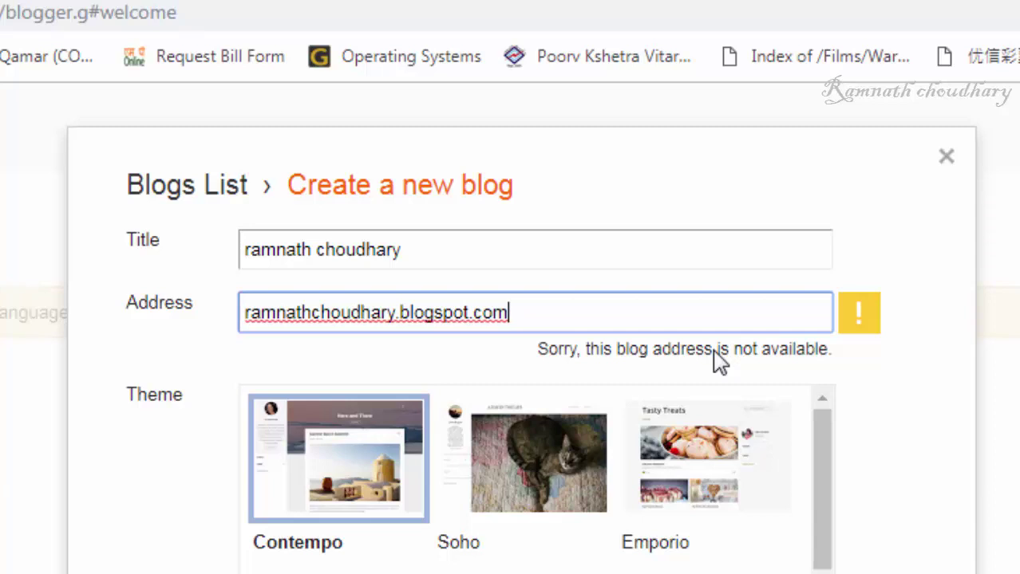
# Step: Replace the address with a revised name-based .blogspot.com address that Blogger confirms is available
pyautogui.press('BackSpace')
pyautogui.press('BackSpace')
pyautogui.press('BackSpace')
pyautogui.press('BackSpace')
pyautogui.press('BackSpace')
pyautogui.press('BackSpace')
pyautogui.press('BackSpace')
pyautogui.press('BackSpace')
pyautogui.press('BackSpace')
pyautogui.press('BackSpace')
pyautogui.press('BackSpace')
pyautogui.press('BackSpace')
pyautogui.press('BackSpace')
pyautogui.press('BackSpace')
pyautogui.press('BackSpace')
pyautogui.press('BackSpace')
pyautogui.press('BackSpace')
pyautogui.press('BackSpace')
pyautogui.press('BackSpace')
pyautogui.press('BackSpace')
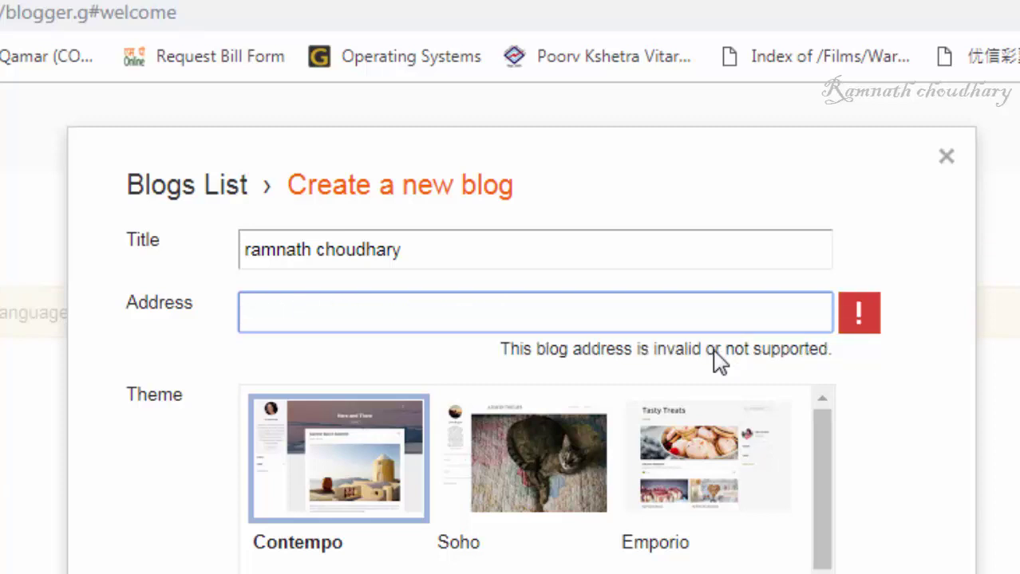
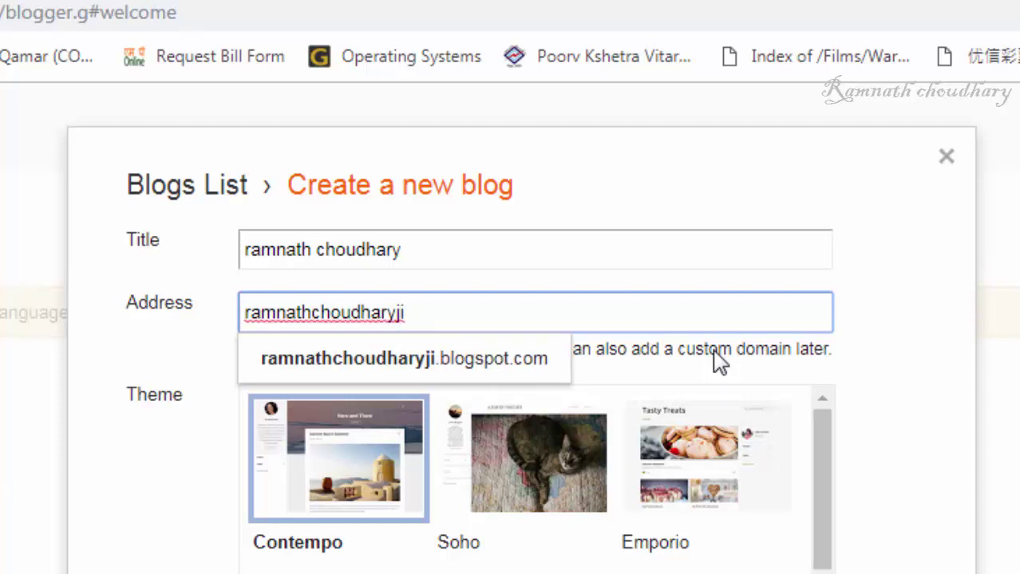
pyautogui.click(478, 361)
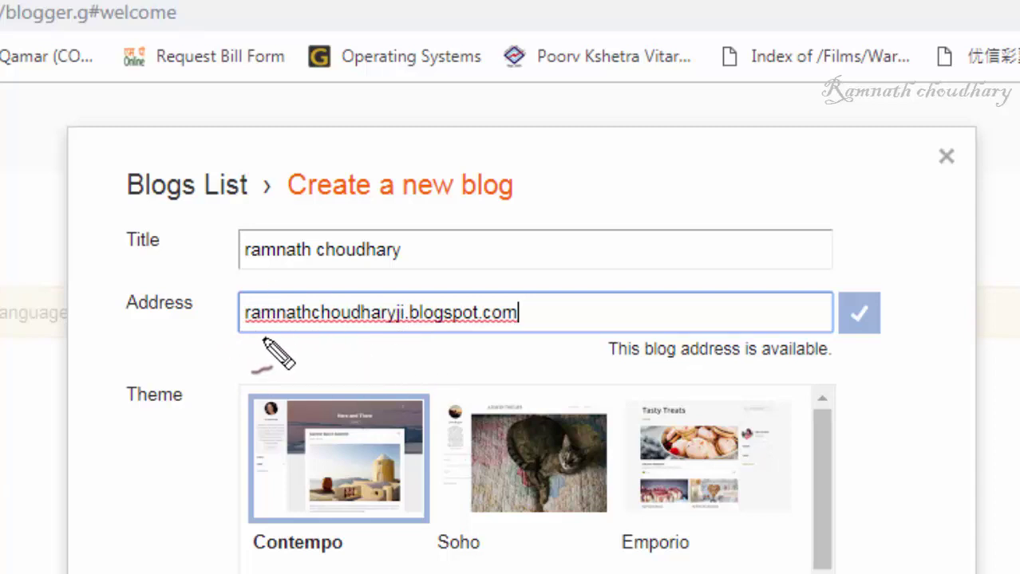
pyautogui.moveTo(225, 338); pyautogui.dragTo(545, 346)
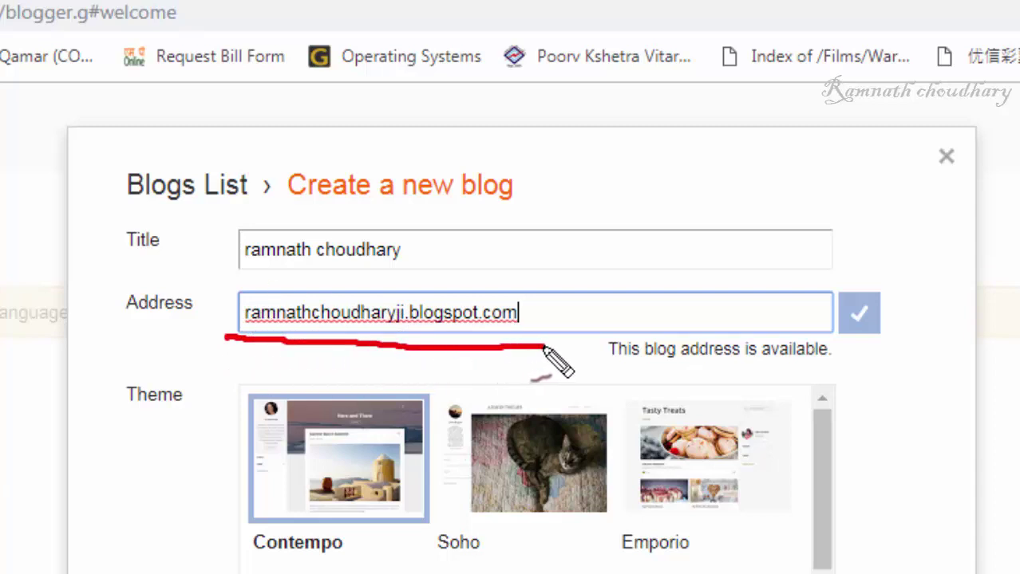
pyautogui.moveTo(347, 363); pyautogui.dragTo(543, 369)
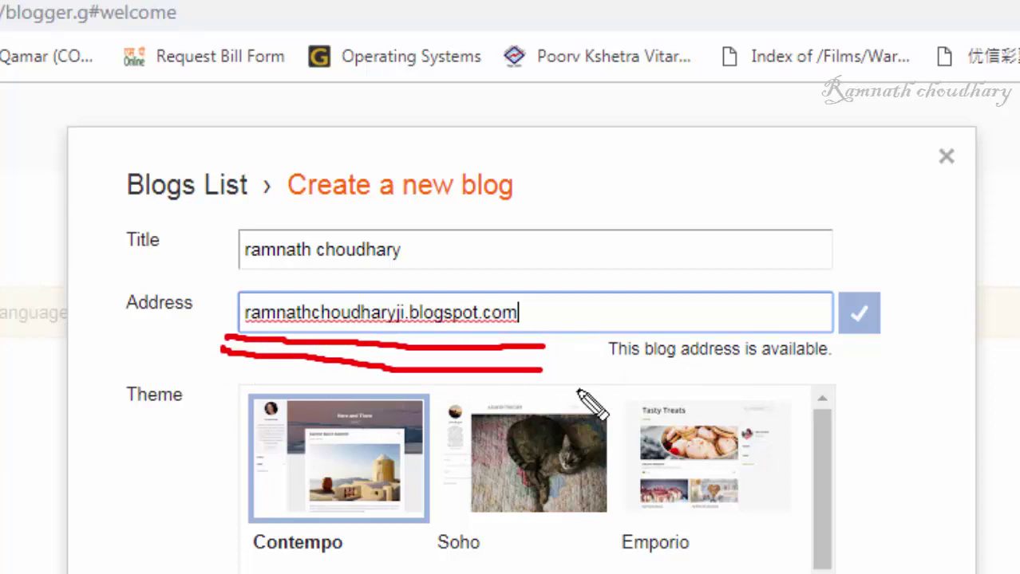
pyautogui.moveTo(862, 339)
pyautogui.mouseDown()
pyautogui.moveTo(815, 283)
pyautogui.moveTo(860, 339)
pyautogui.mouseUp()
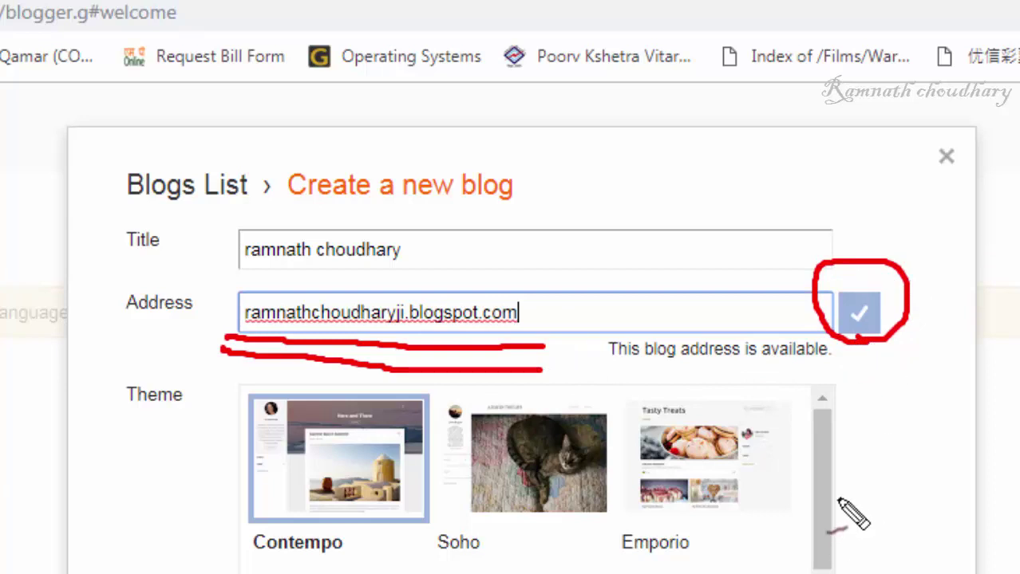
pyautogui.press('e')
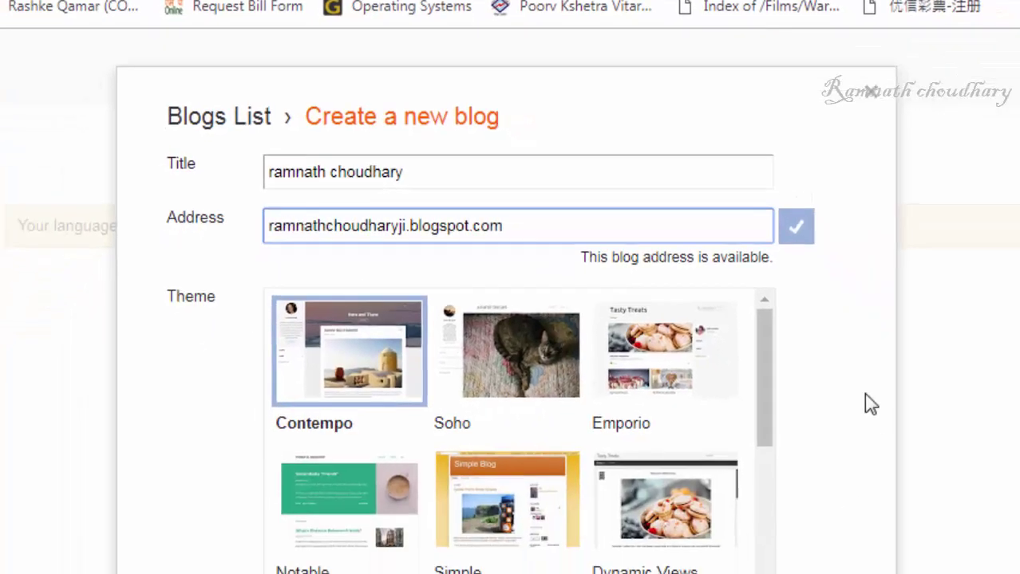
# Step: Pick the Picture Window theme and create the blog
pyautogui.scroll(-3, 825, 511)
pyautogui.moveTo(706, 335); pyautogui.dragTo(713, 288)
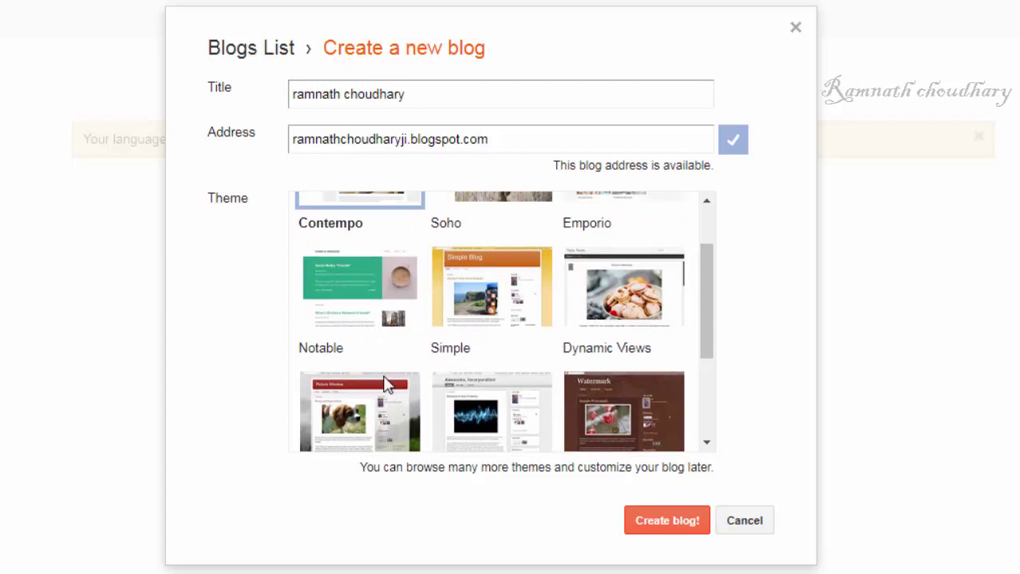
pyautogui.scroll(1, 376, 346)
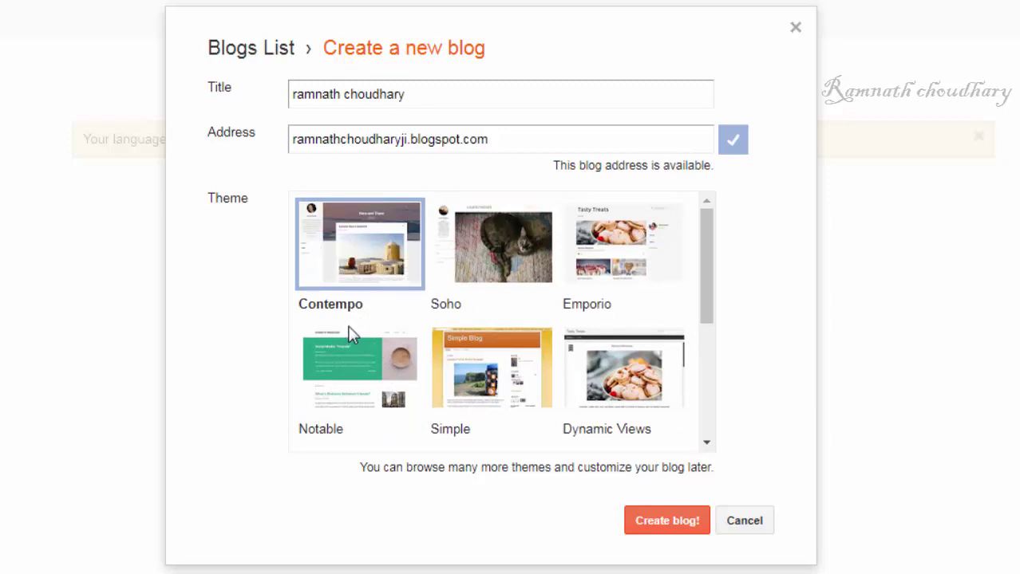
pyautogui.moveTo(706, 269); pyautogui.dragTo(716, 317)
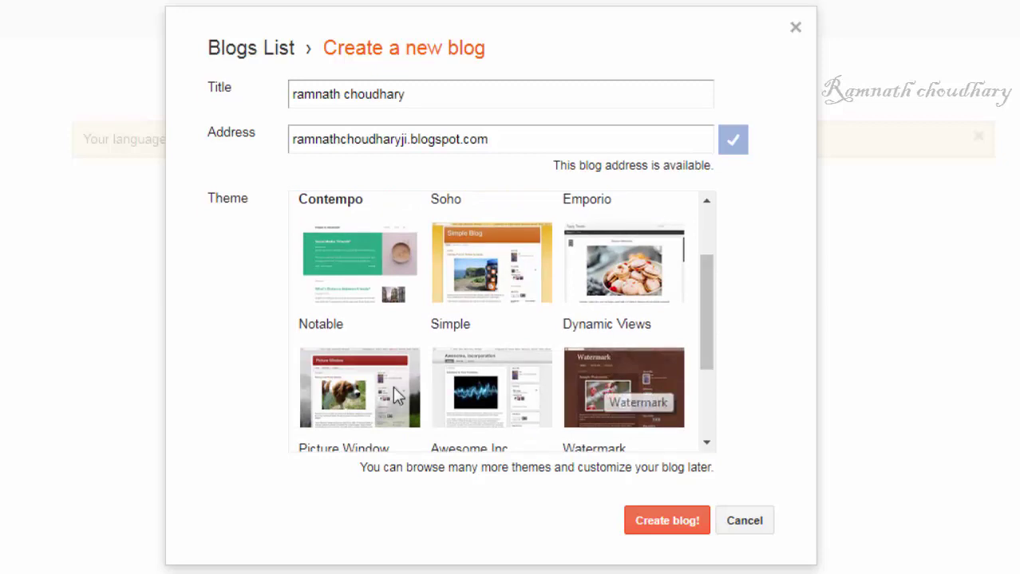
pyautogui.click(363, 390)
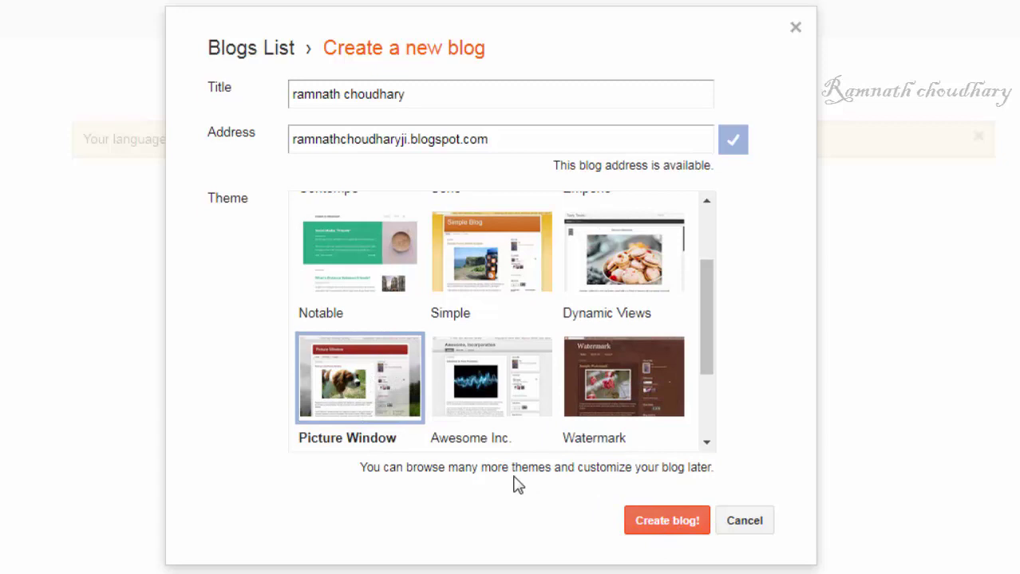
pyautogui.moveTo(614, 558)
pyautogui.mouseDown()
pyautogui.moveTo(835, 529)
pyautogui.moveTo(619, 547)
pyautogui.moveTo(690, 549)
pyautogui.mouseUp()
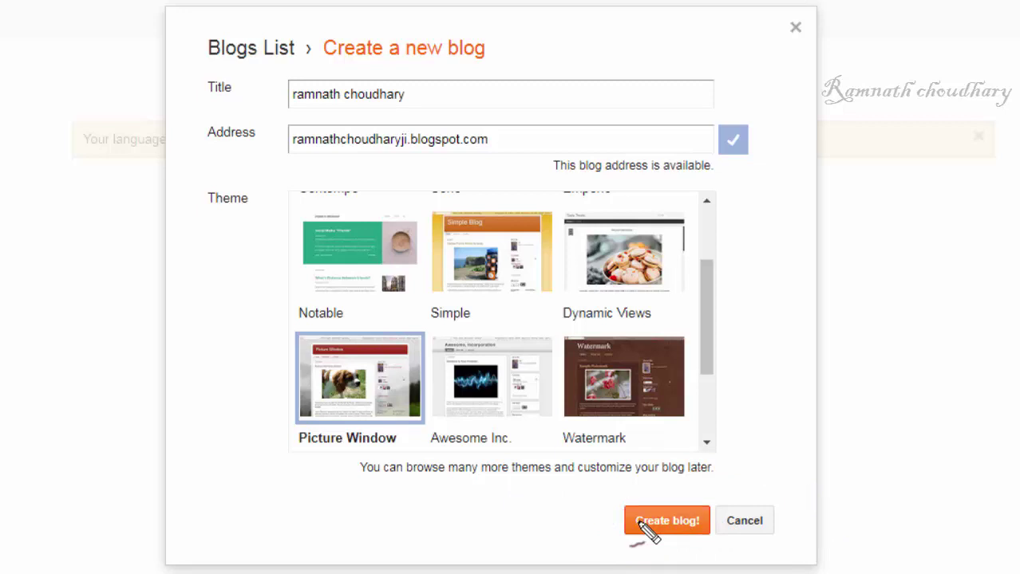
pyautogui.click(662, 527)
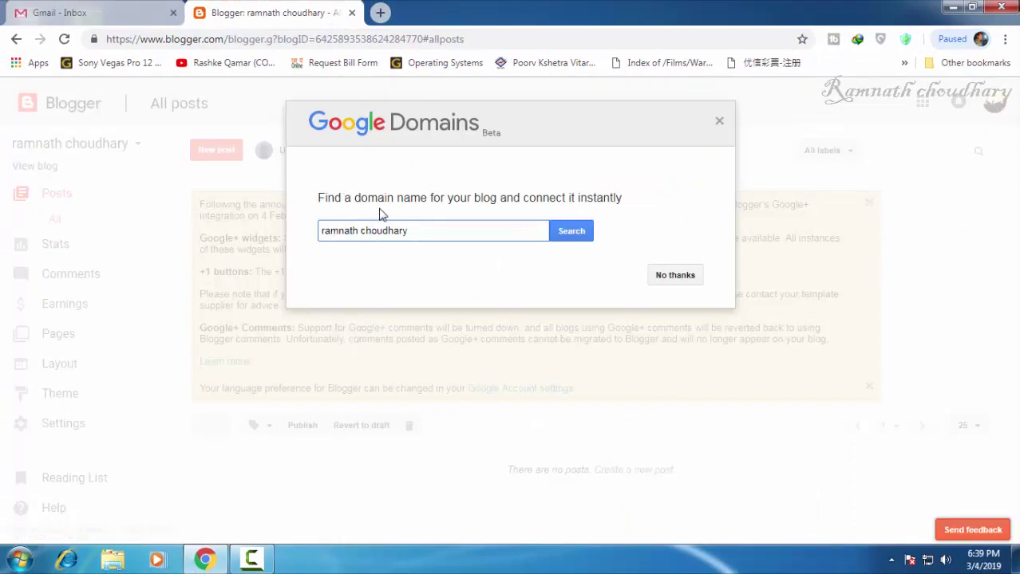
# Step: Search available domain names for the blog, then close the Google Domains offer
pyautogui.moveTo(460, 200); pyautogui.dragTo(466, 200)
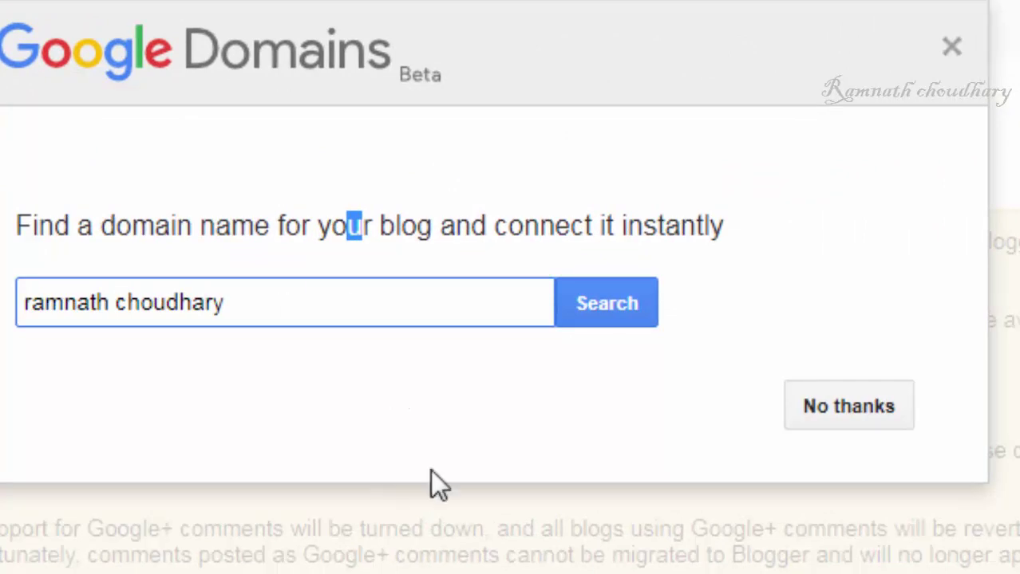
pyautogui.click(610, 318)
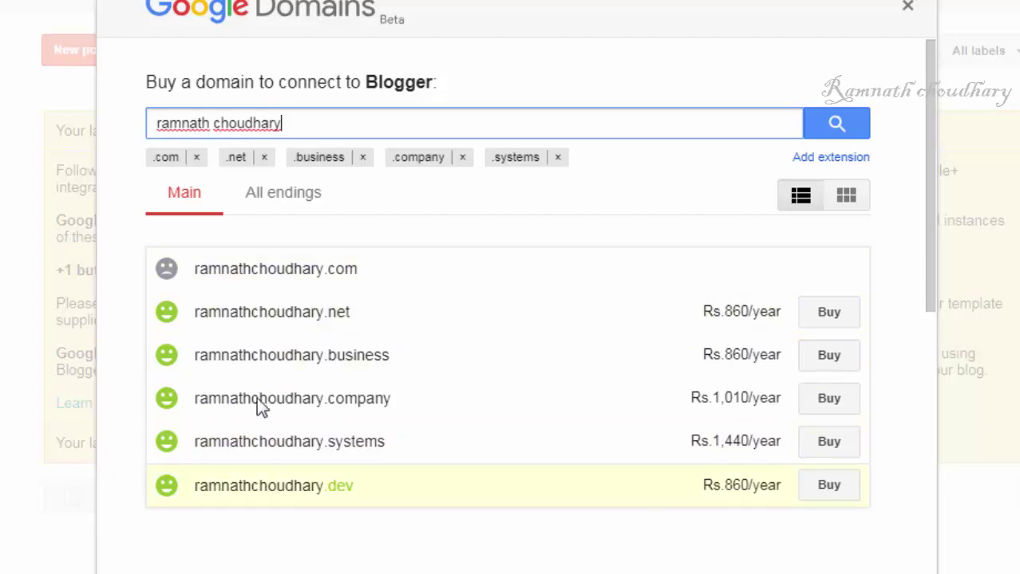
pyautogui.click(908, 7)
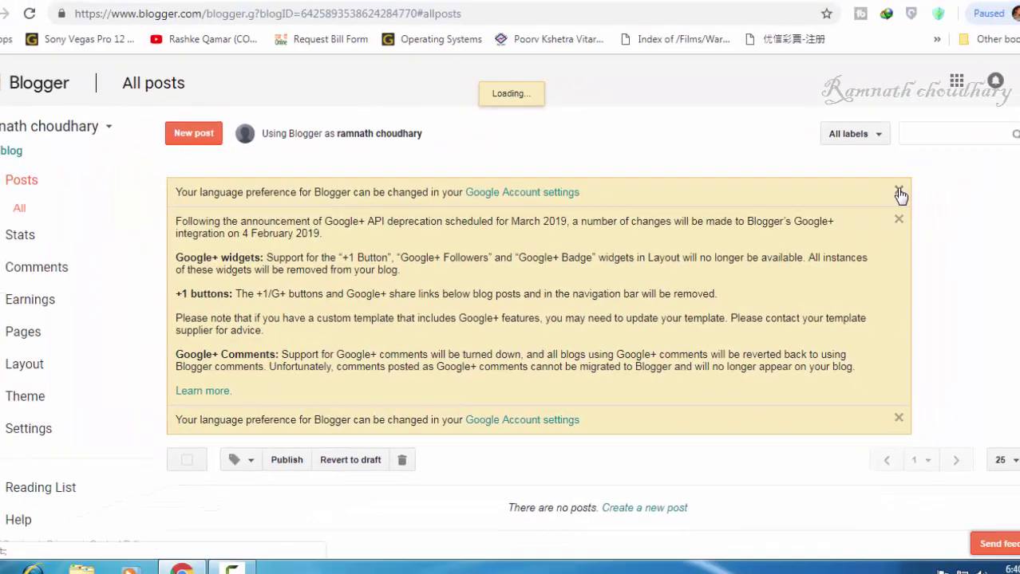
# Step: Dismiss both language-preference notices and the Google+ announcement on the All posts page
pyautogui.click(899, 194)
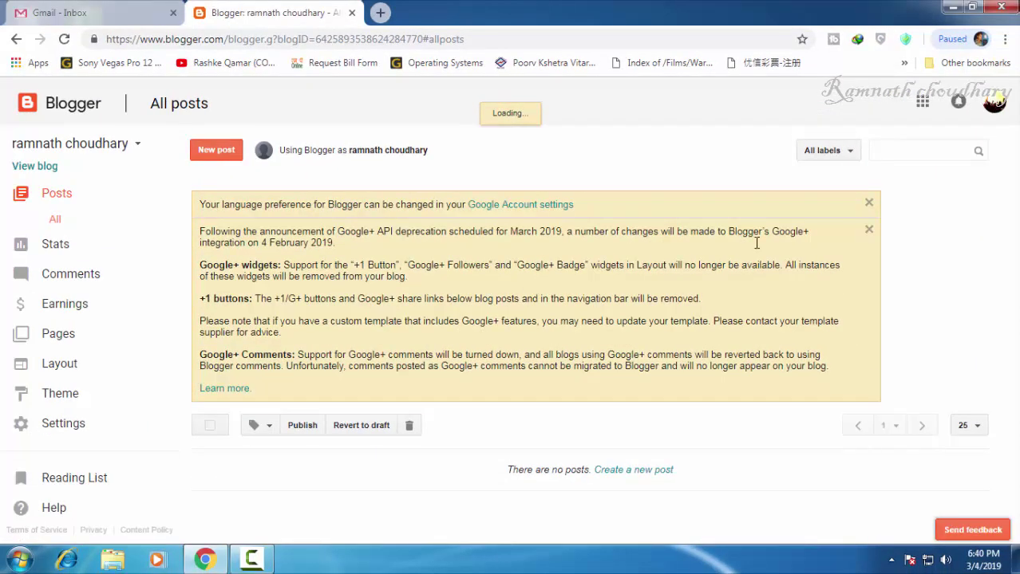
pyautogui.click(869, 201)
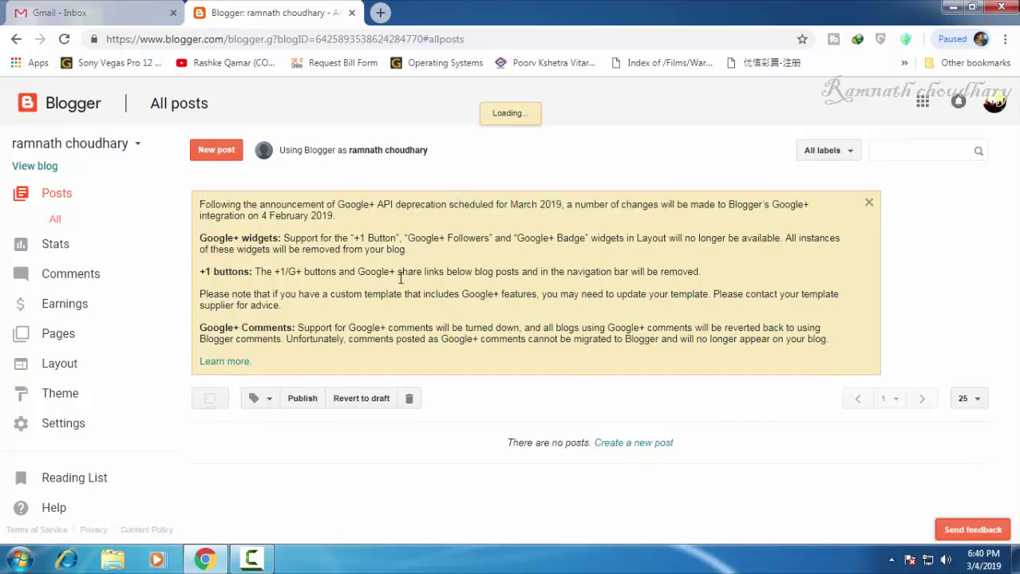
pyautogui.click(869, 202)
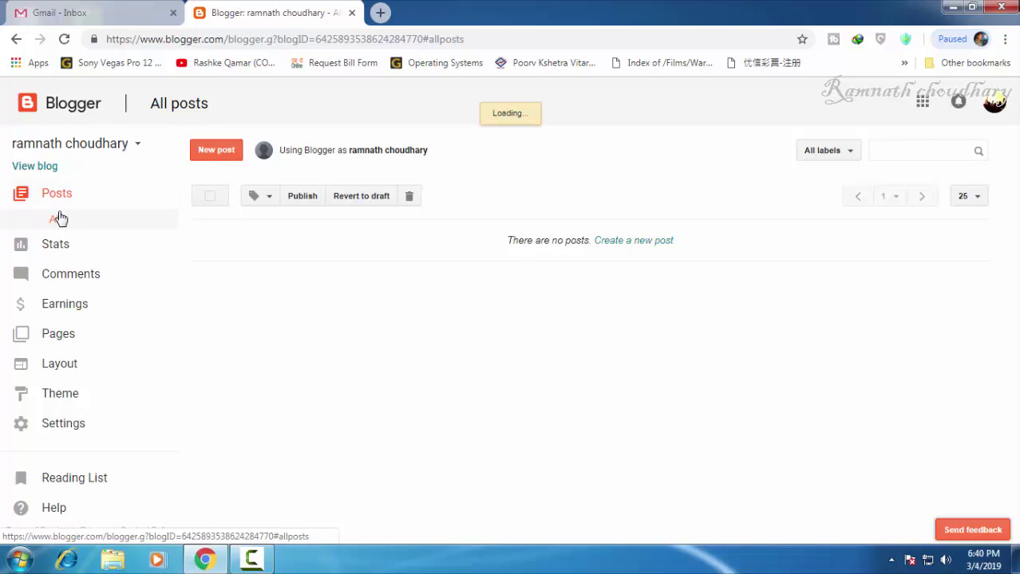
pyautogui.moveTo(53, 206); pyautogui.dragTo(108, 189)
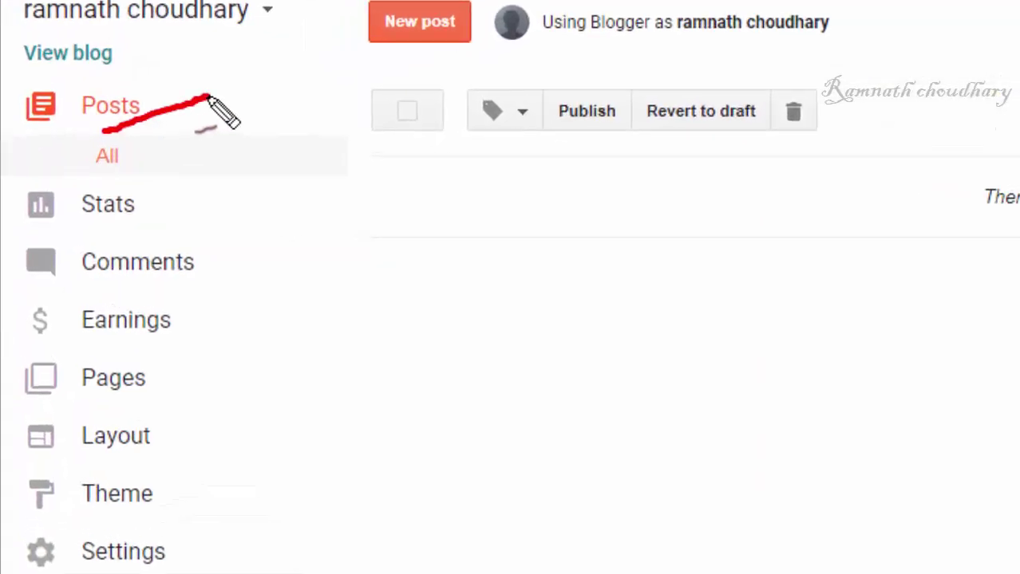
pyautogui.moveTo(110, 224); pyautogui.dragTo(213, 199)
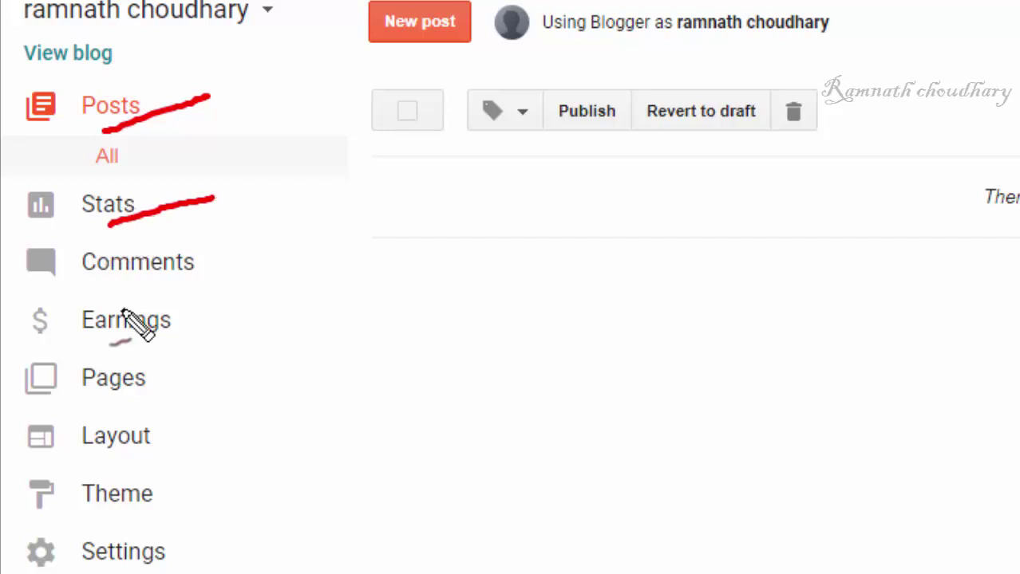
pyautogui.moveTo(126, 282); pyautogui.dragTo(264, 255)
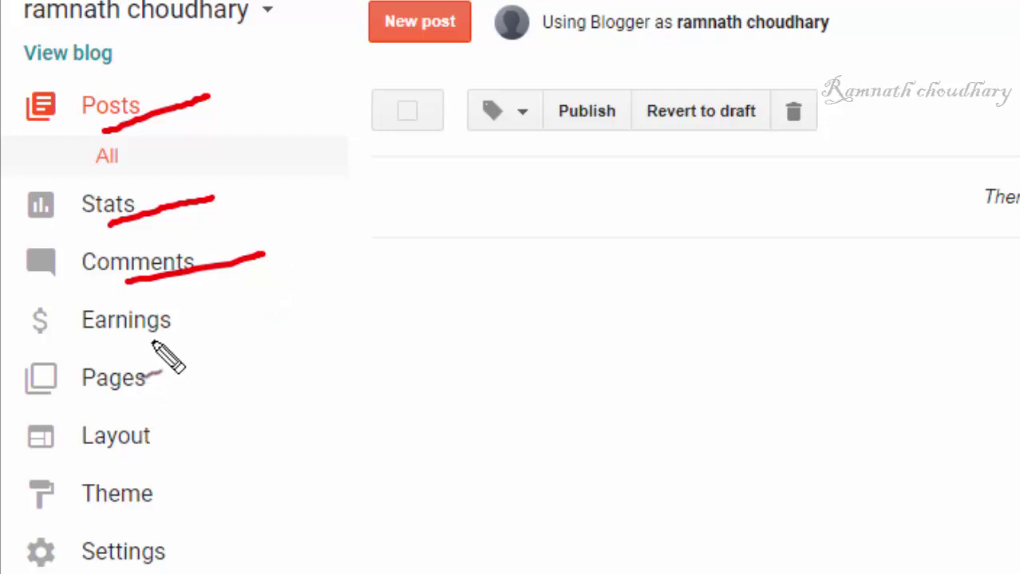
pyautogui.moveTo(74, 343); pyautogui.dragTo(200, 335)
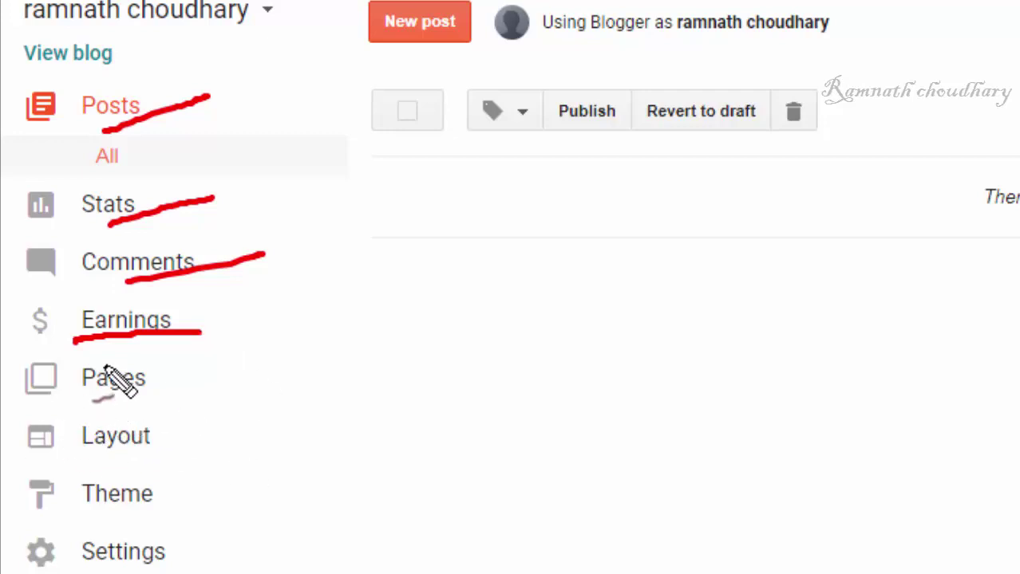
pyautogui.moveTo(85, 407); pyautogui.dragTo(190, 396)
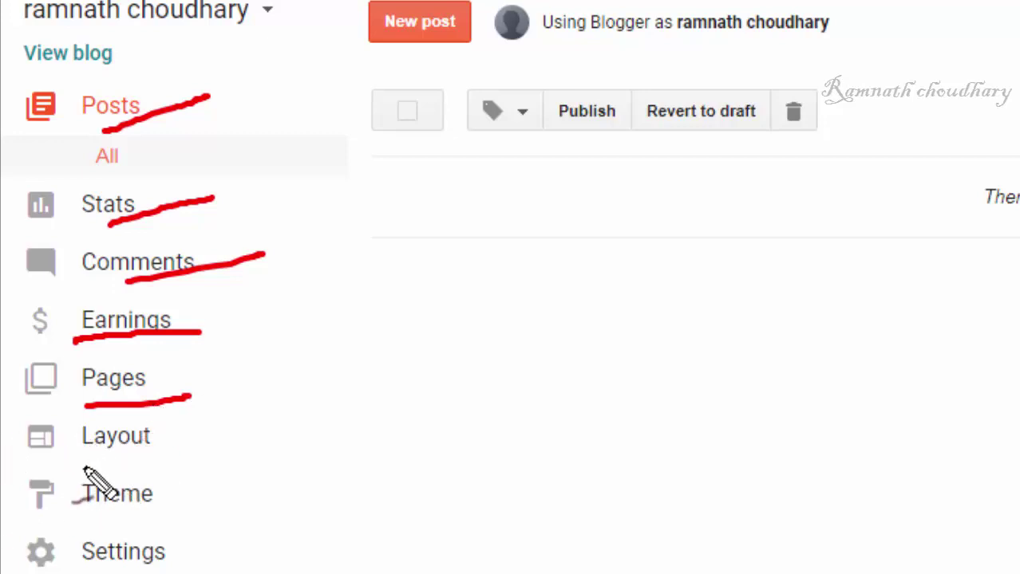
pyautogui.moveTo(80, 460); pyautogui.dragTo(211, 449)
pyautogui.moveTo(110, 525); pyautogui.dragTo(237, 483)
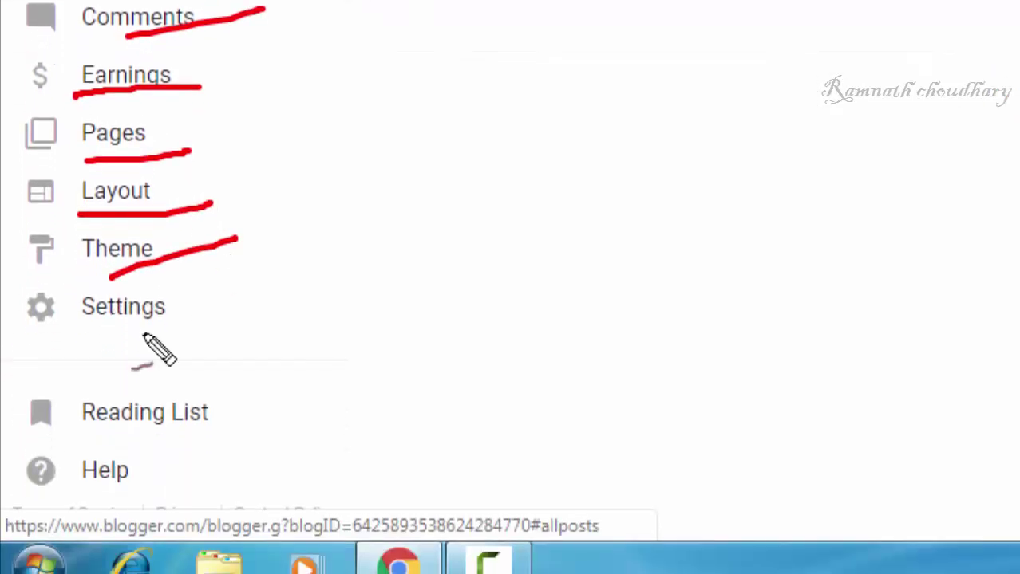
pyautogui.moveTo(118, 346); pyautogui.dragTo(231, 311)
pyautogui.moveTo(97, 435); pyautogui.dragTo(217, 387)
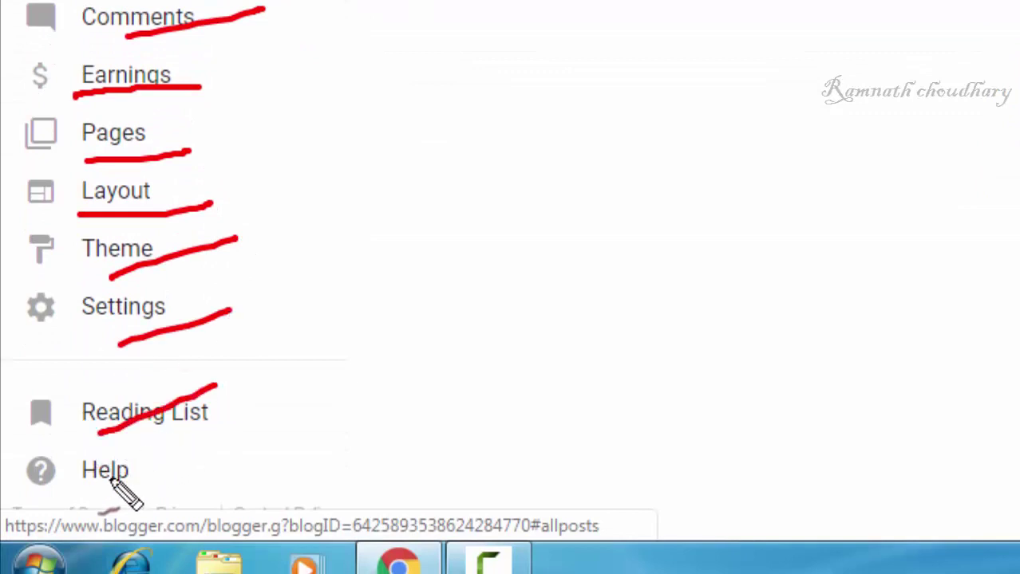
pyautogui.moveTo(106, 479); pyautogui.dragTo(266, 407)
pyautogui.press('Escape')
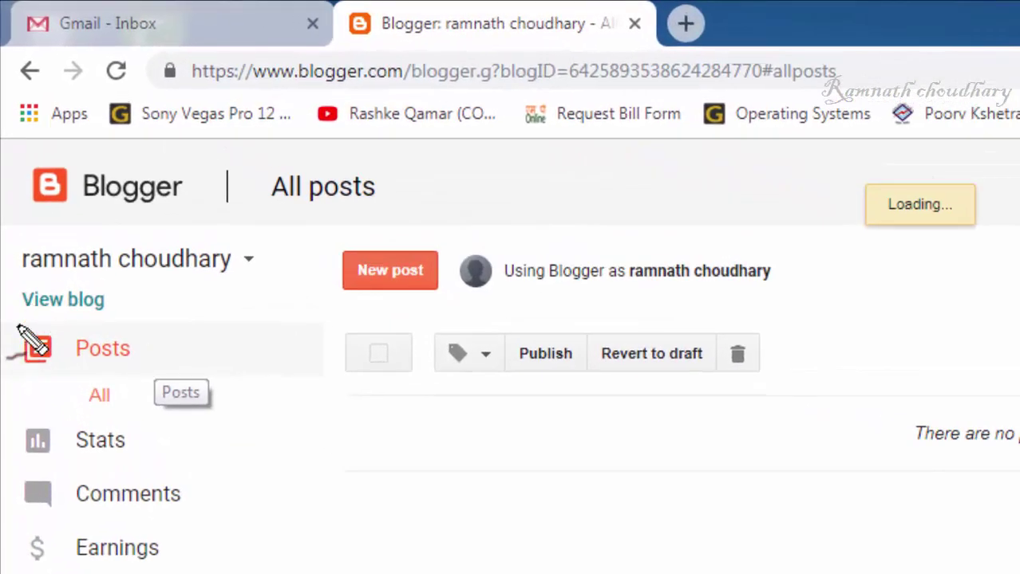
# Step: Open the live blog in a new tab from View blog in the sidebar
pyautogui.moveTo(10, 323); pyautogui.dragTo(158, 296)
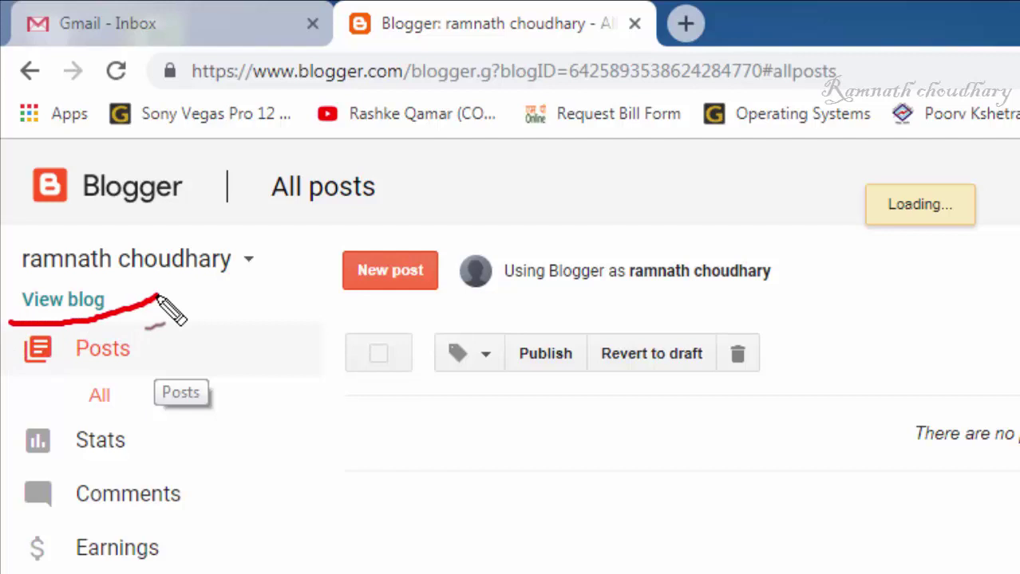
pyautogui.press('Escape')
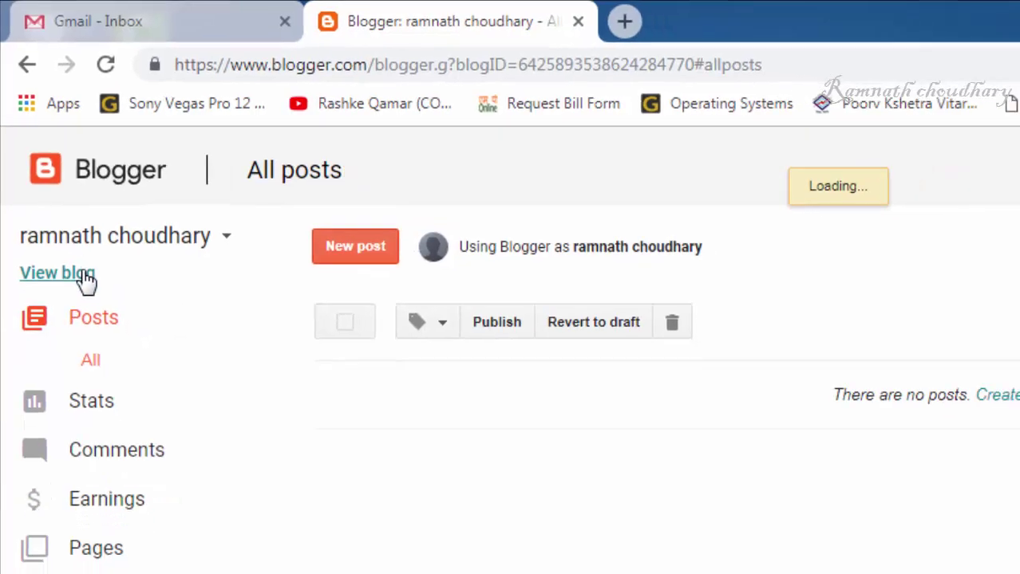
pyautogui.click(84, 274)
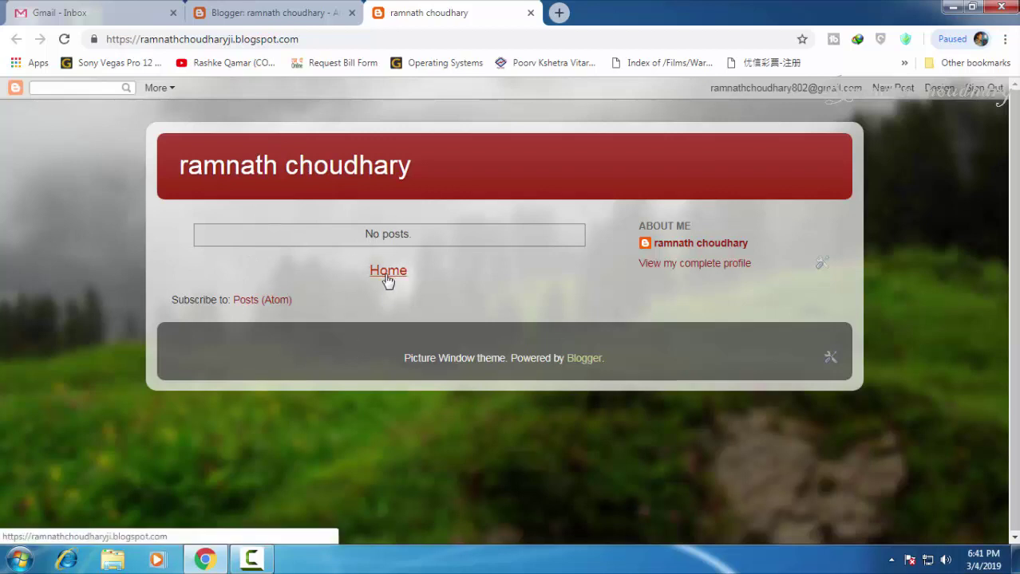
# Step: Check the blog's .blogspot.com address in the URL bar, then close the live blog tab
pyautogui.click(427, 276)
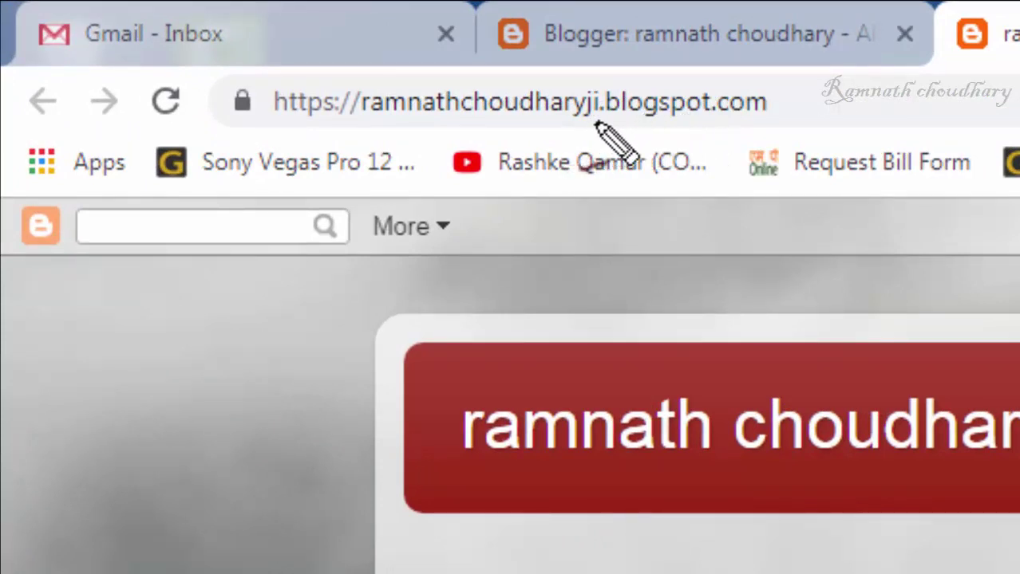
pyautogui.moveTo(599, 122); pyautogui.dragTo(711, 121)
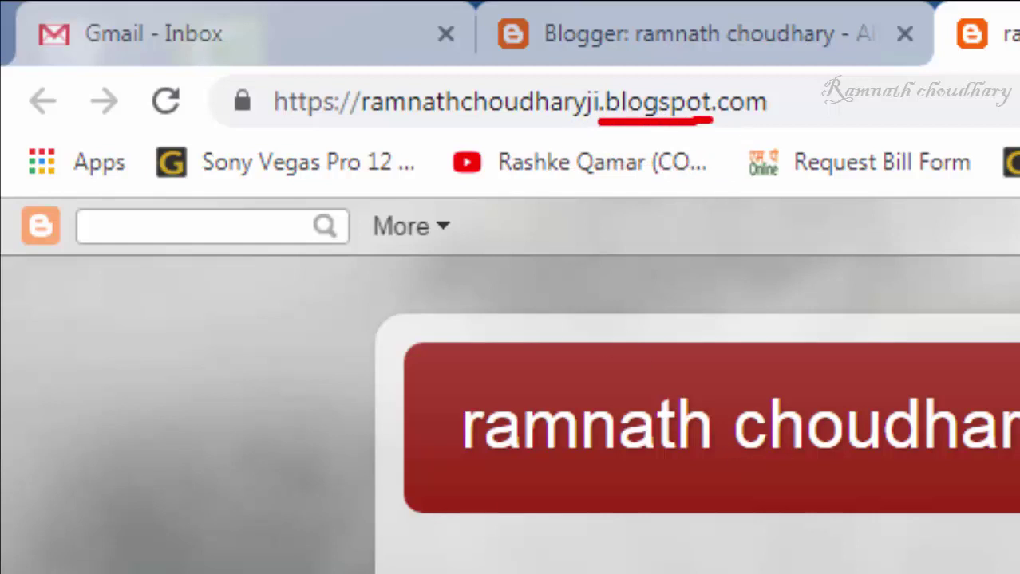
pyautogui.press('Escape')
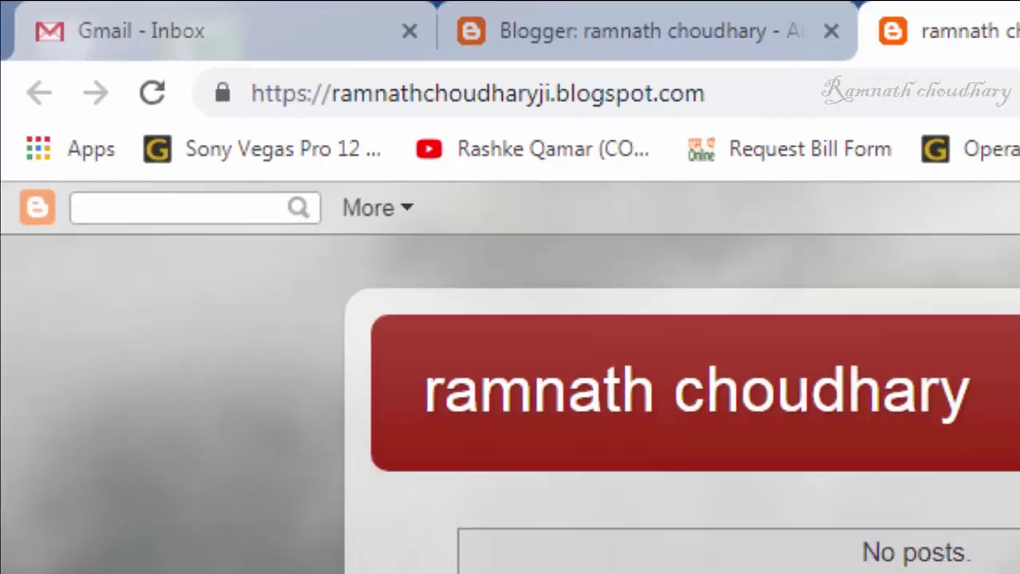
pyautogui.hotkey('ctrl', 'w')
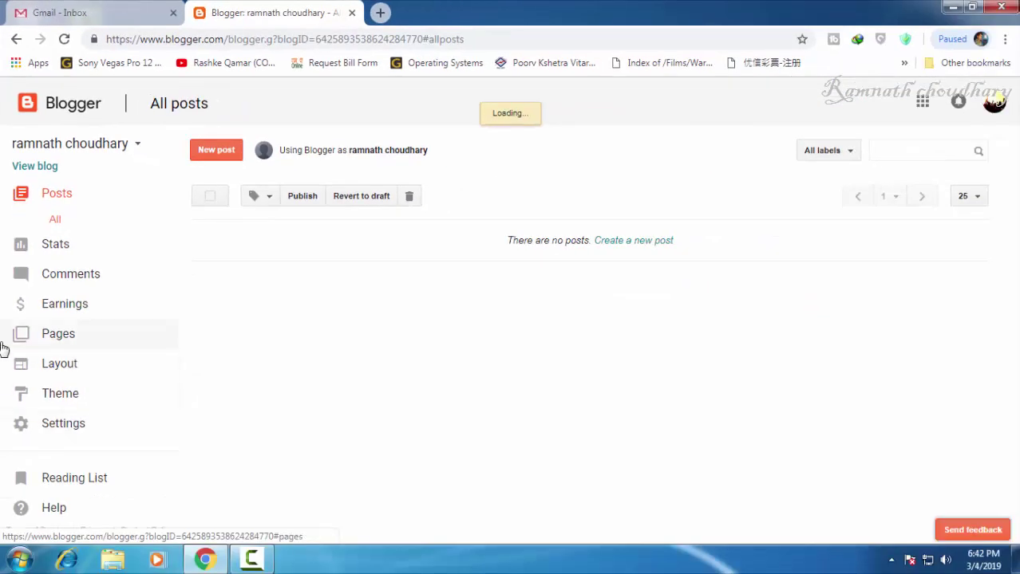
# Step: Show the blog's basic settings with its .blogspot.com address under Publishing
pyautogui.click(61, 427)
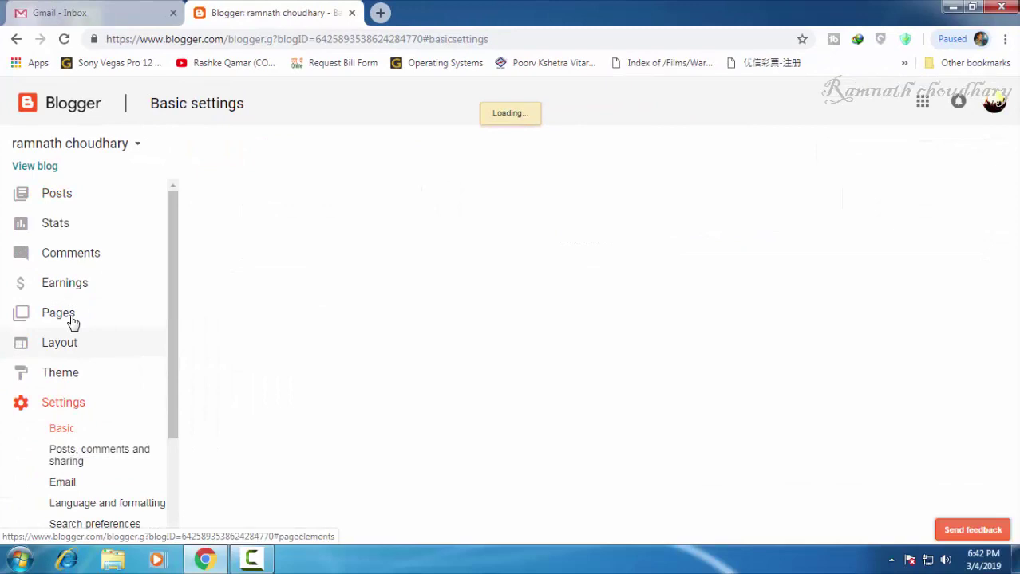
pyautogui.scroll(-1, 70, 324)
pyautogui.scroll(-1, 260, 256)
pyautogui.scroll(1, 285, 349)
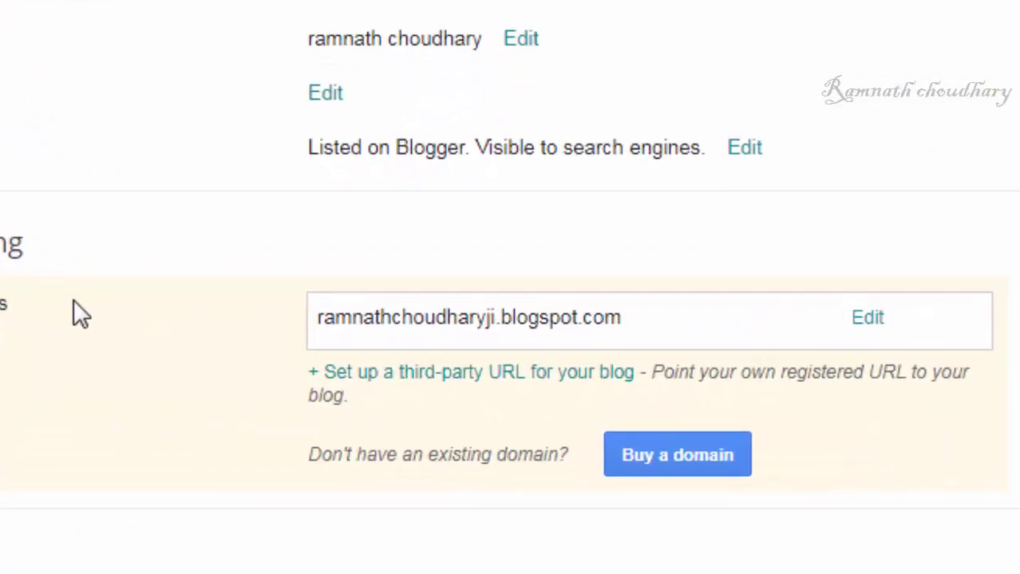
pyautogui.moveTo(292, 364)
pyautogui.mouseDown()
pyautogui.moveTo(688, 311)
pyautogui.moveTo(459, 200)
pyautogui.moveTo(274, 388)
pyautogui.mouseUp()
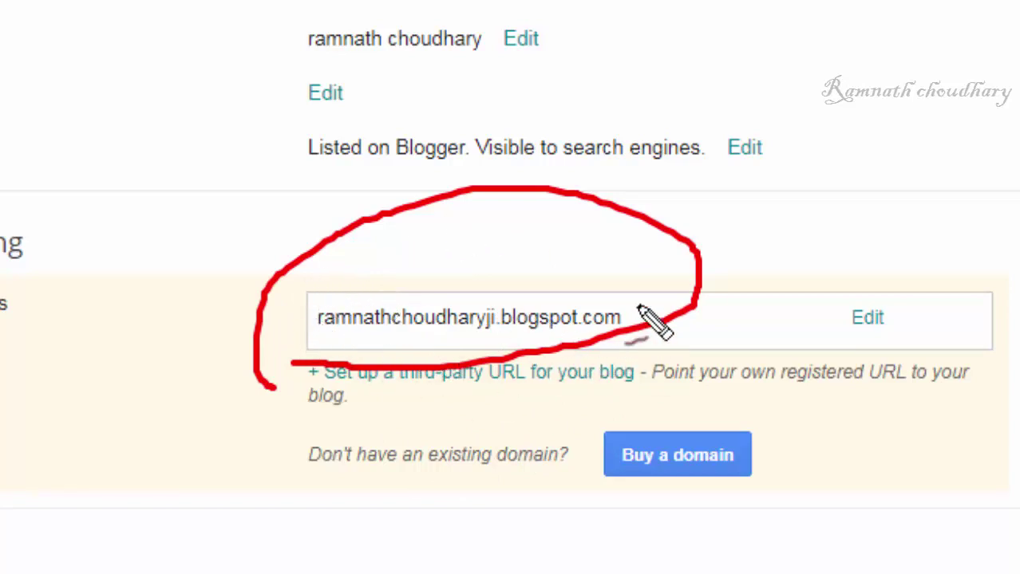
pyautogui.moveTo(571, 413); pyautogui.dragTo(586, 380)
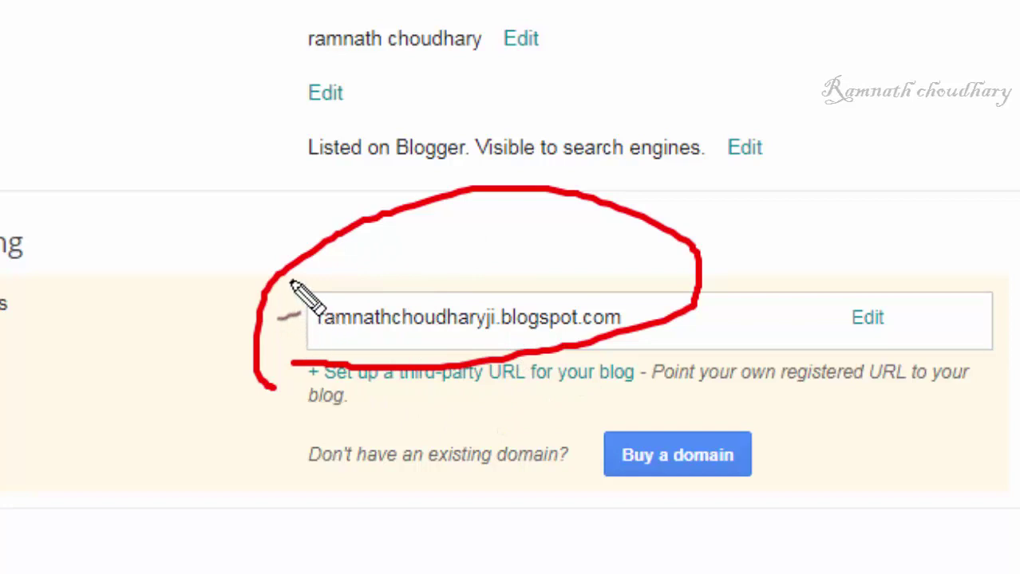
pyautogui.hotkey('ctrl', 'z')
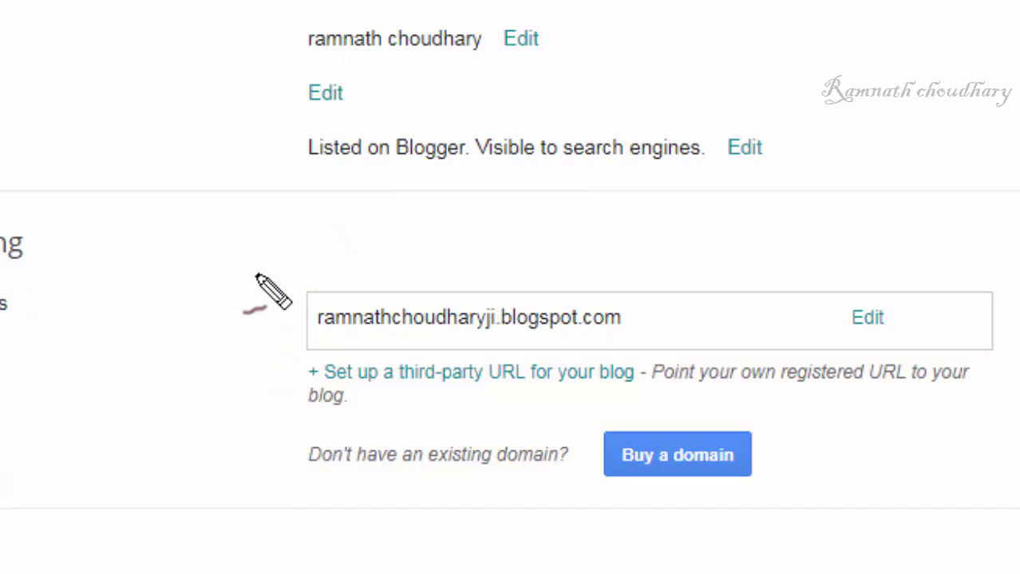
pyautogui.press('Escape')
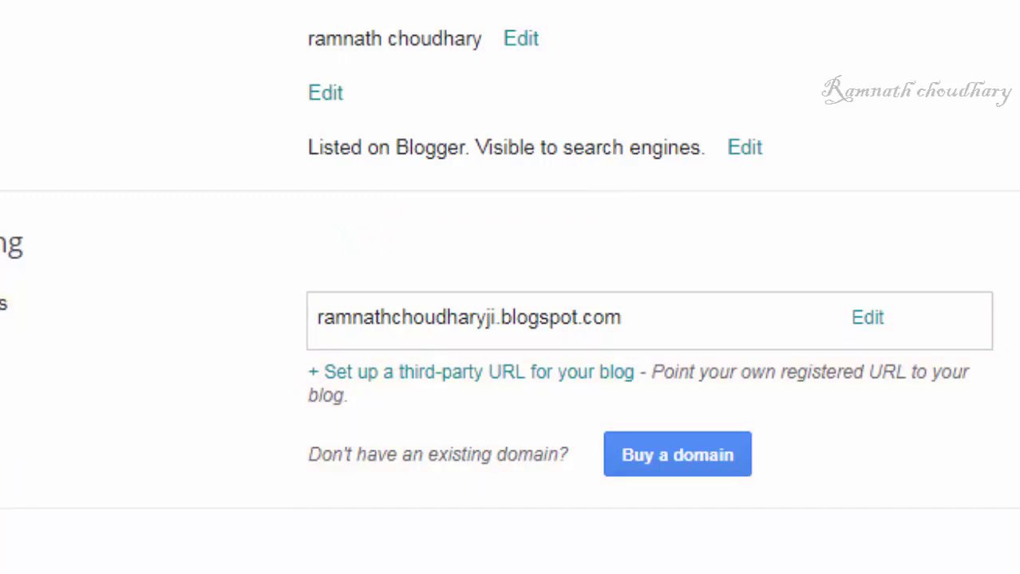